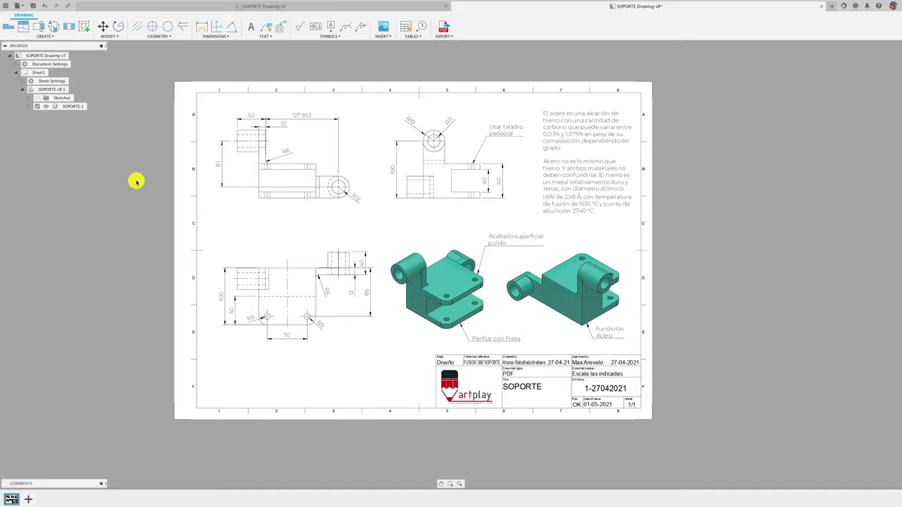
# Step: Set up a PDF export of all sheets with lineweights and Open PDF enabled, keeping the suggested file name
pyautogui.click(446, 28)
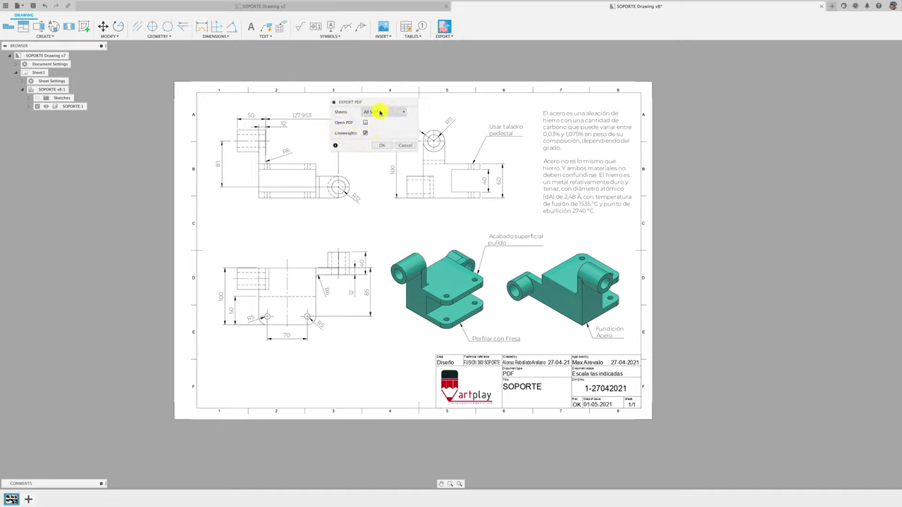
pyautogui.click(383, 113)
pyautogui.click(402, 114)
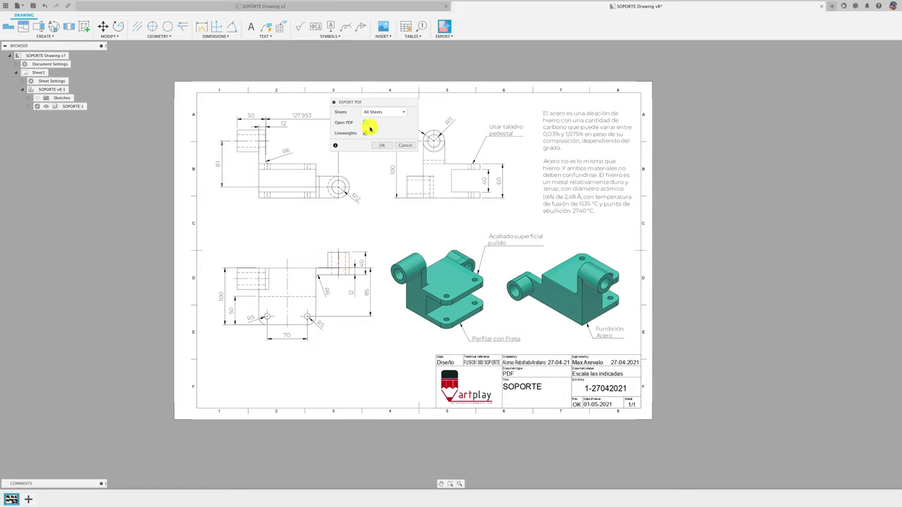
pyautogui.click(368, 132)
pyautogui.click(365, 123)
pyautogui.click(381, 145)
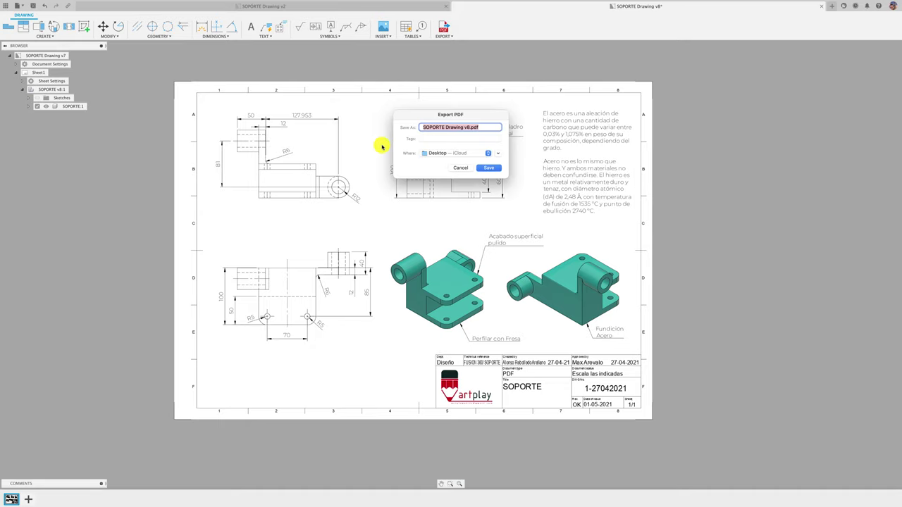
pyautogui.moveTo(409, 127); pyautogui.dragTo(489, 127)
# Step: Save SOPORTE Drawing v8.pdf to the Desktop
pyautogui.click(493, 169)
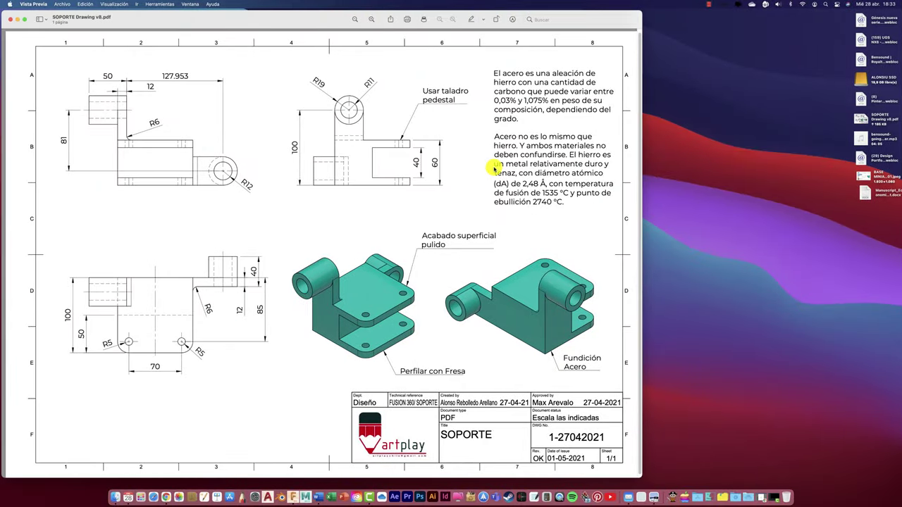
# Step: Show the exported PDF full screen in Preview
pyautogui.click(24, 19)
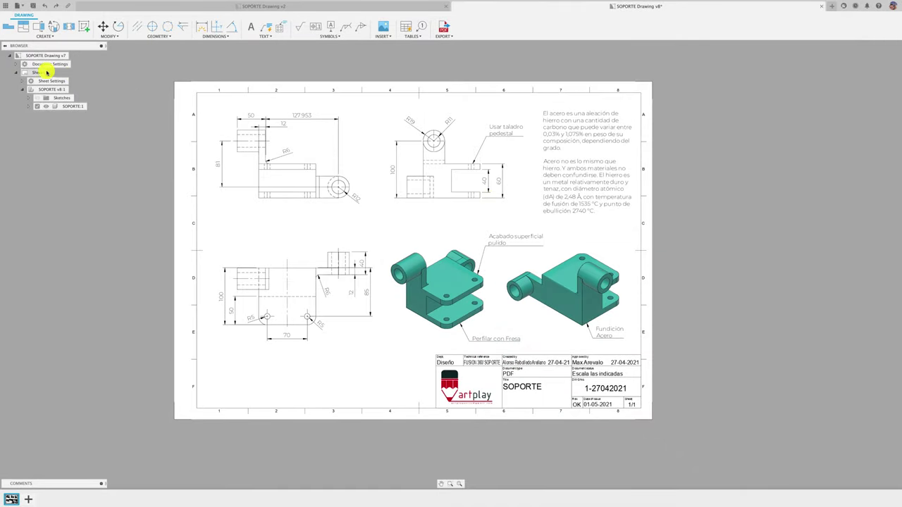
# Step: Change linear and angular dimension precision to 0.1 in Document Settings, so 127.953 shows as 128
pyautogui.click(16, 64)
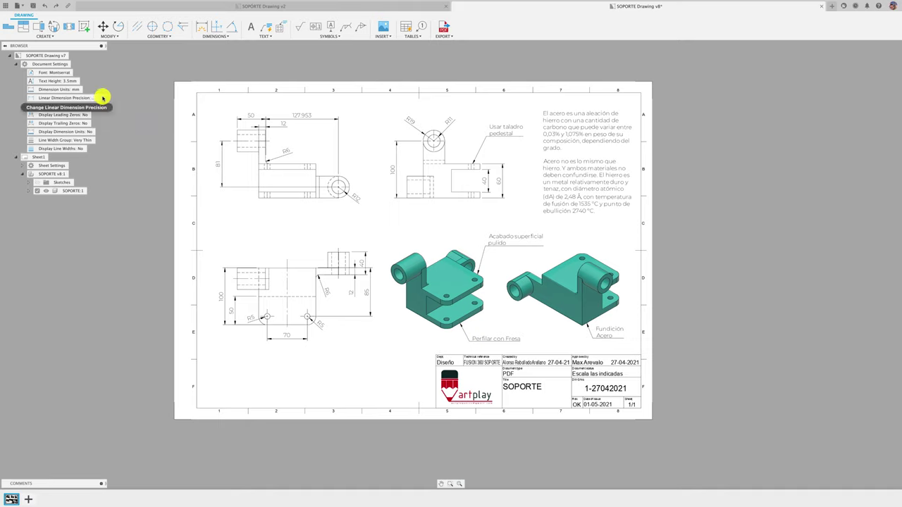
pyautogui.doubleClick(103, 99)
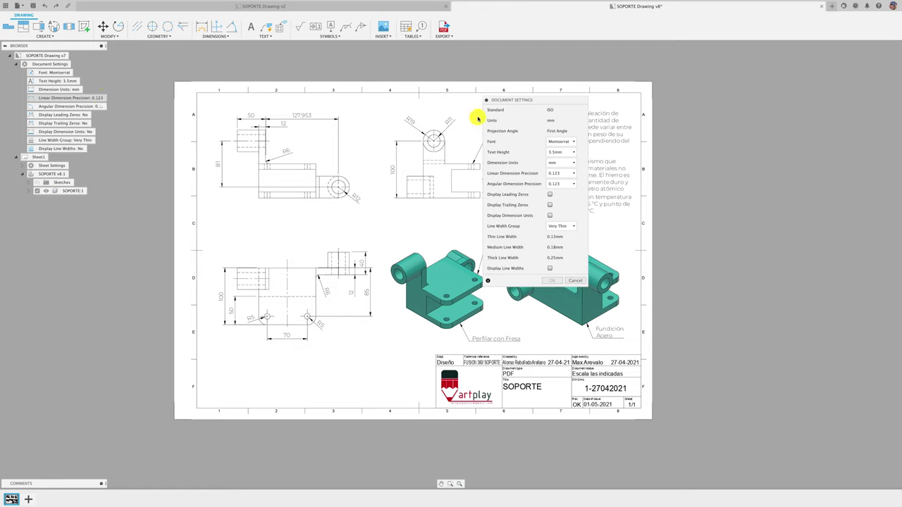
pyautogui.moveTo(528, 95); pyautogui.dragTo(323, 89)
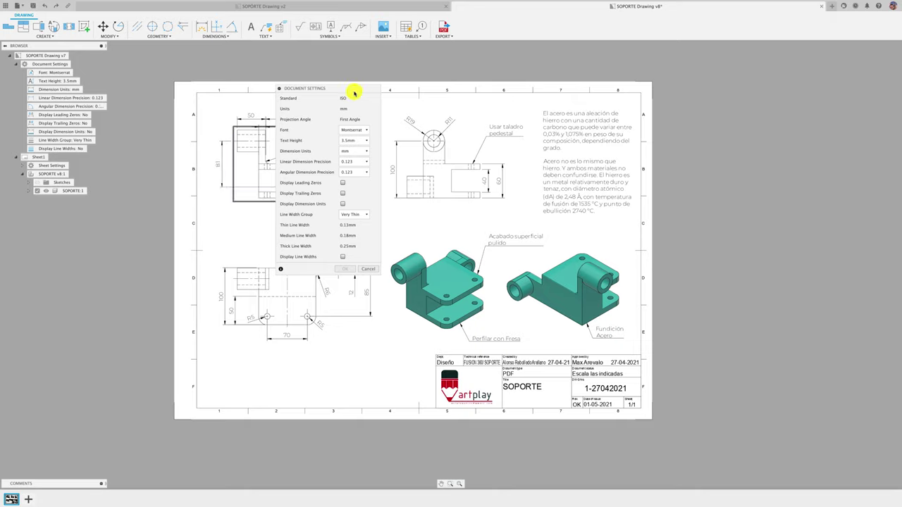
pyautogui.moveTo(351, 91); pyautogui.dragTo(496, 78)
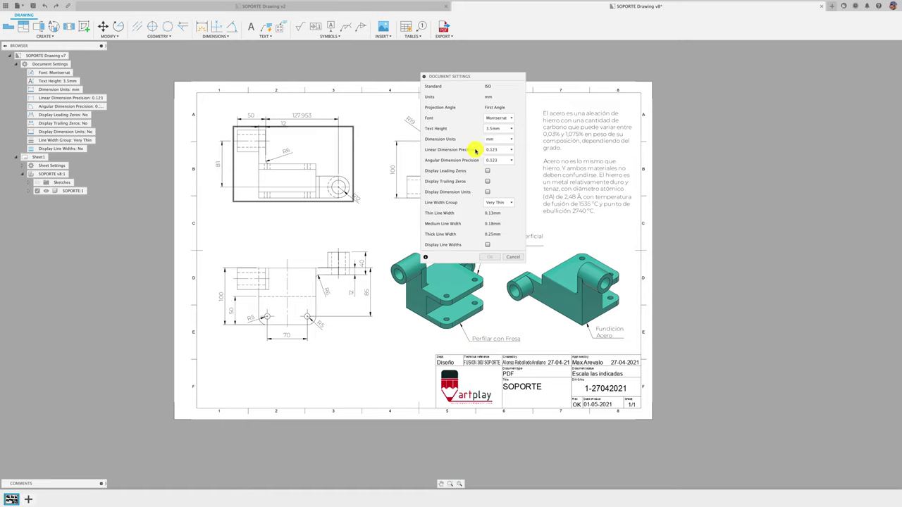
pyautogui.click(512, 150)
pyautogui.click(510, 166)
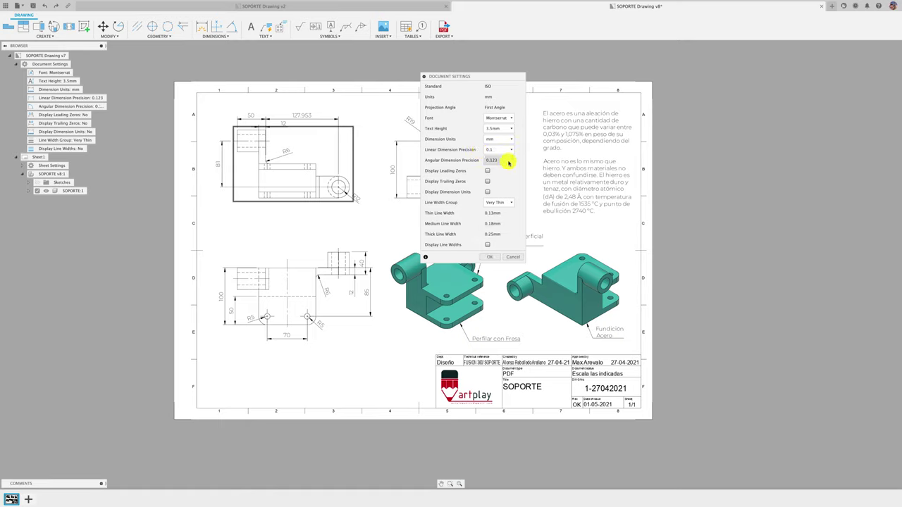
pyautogui.click(510, 160)
pyautogui.click(497, 177)
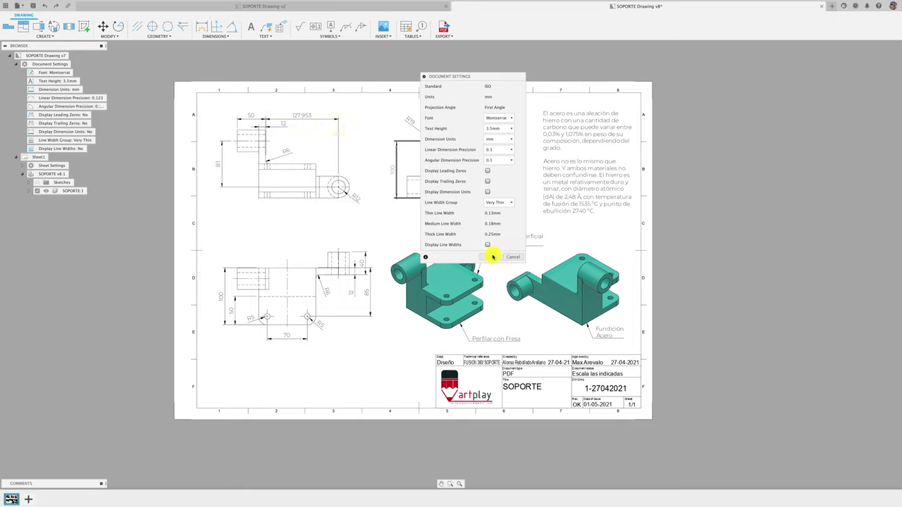
pyautogui.click(492, 257)
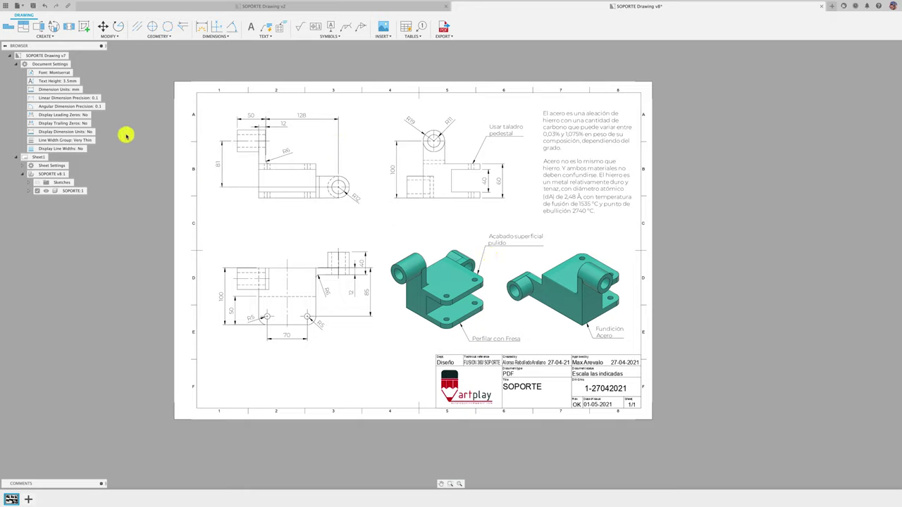
# Step: Switch the line width group to Very Thick (0.5/0.7/1.0mm) and turn on Display Line Widths
pyautogui.doubleClick(99, 107)
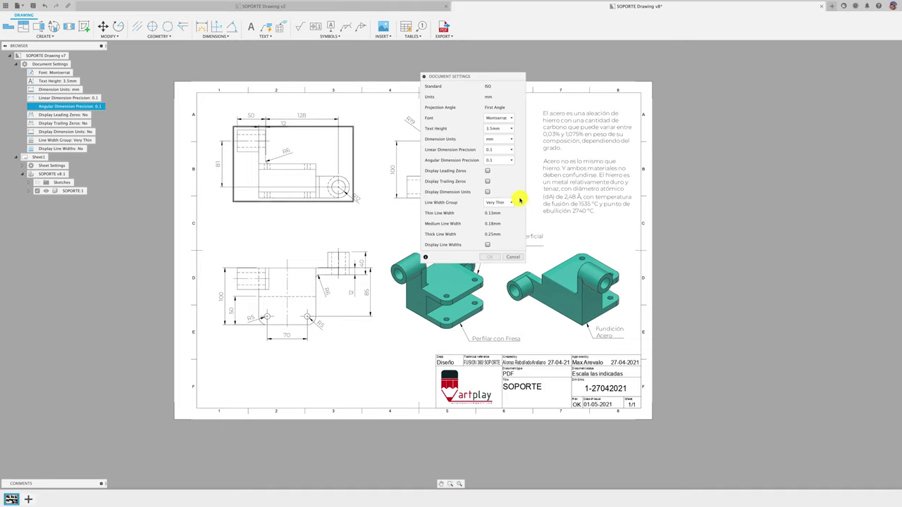
pyautogui.moveTo(481, 76); pyautogui.dragTo(577, 69)
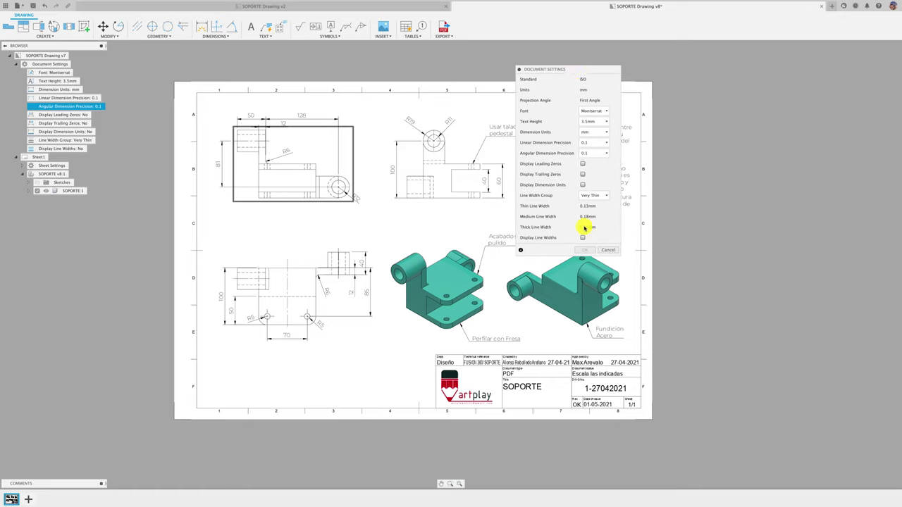
pyautogui.click(604, 196)
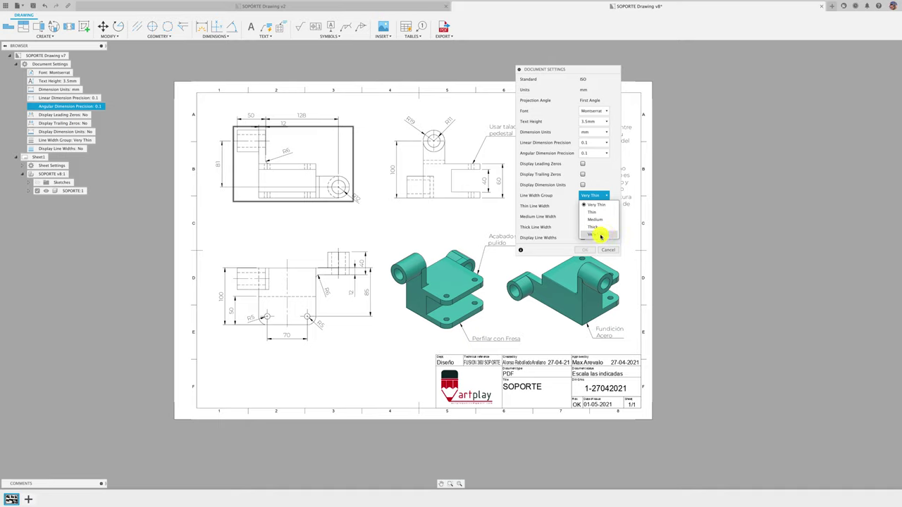
pyautogui.click(596, 234)
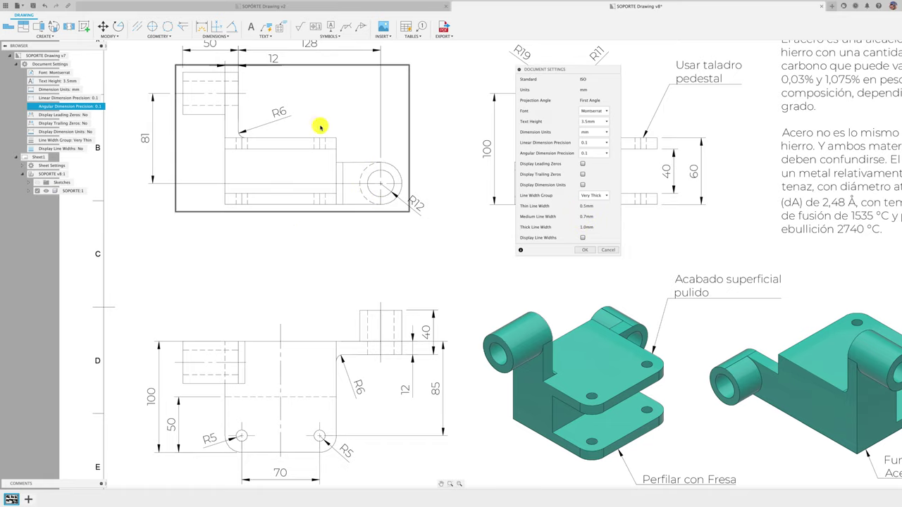
pyautogui.scroll(-2, 459, 237)
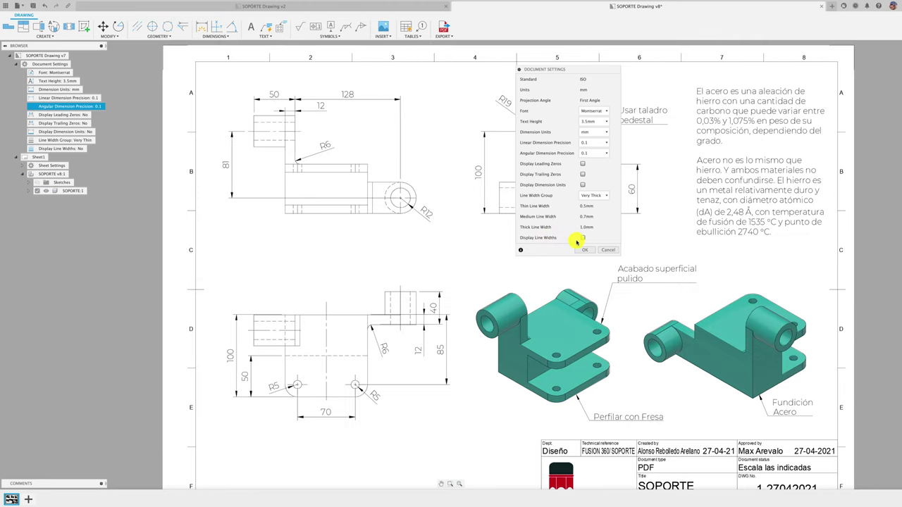
pyautogui.click(582, 238)
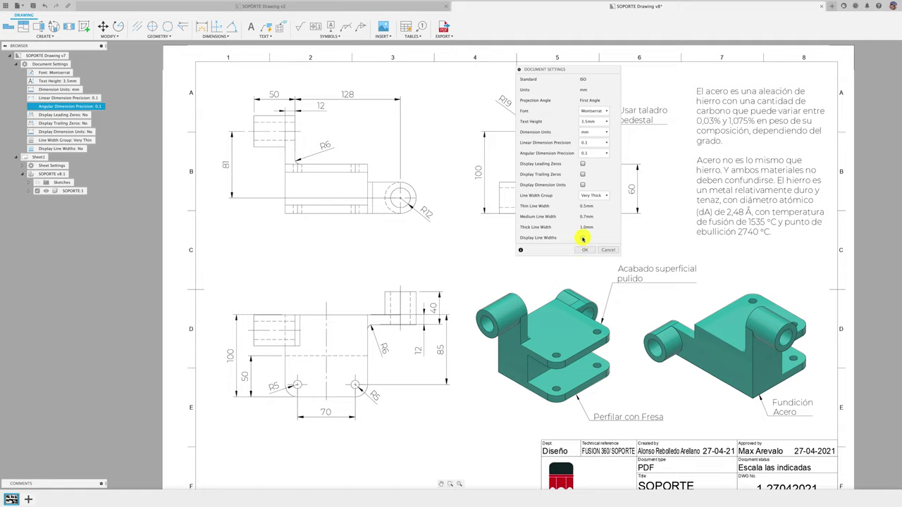
pyautogui.click(394, 215)
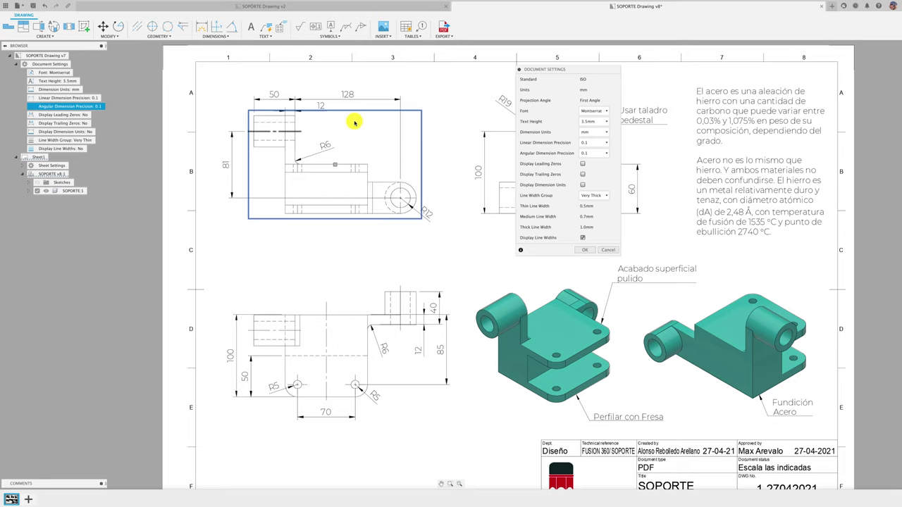
pyautogui.click(604, 196)
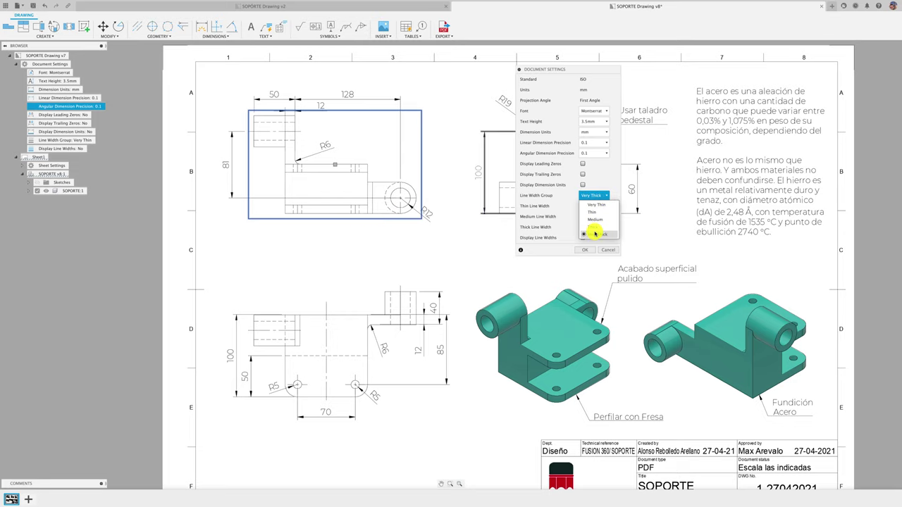
pyautogui.click(594, 232)
pyautogui.scroll(2, 444, 219)
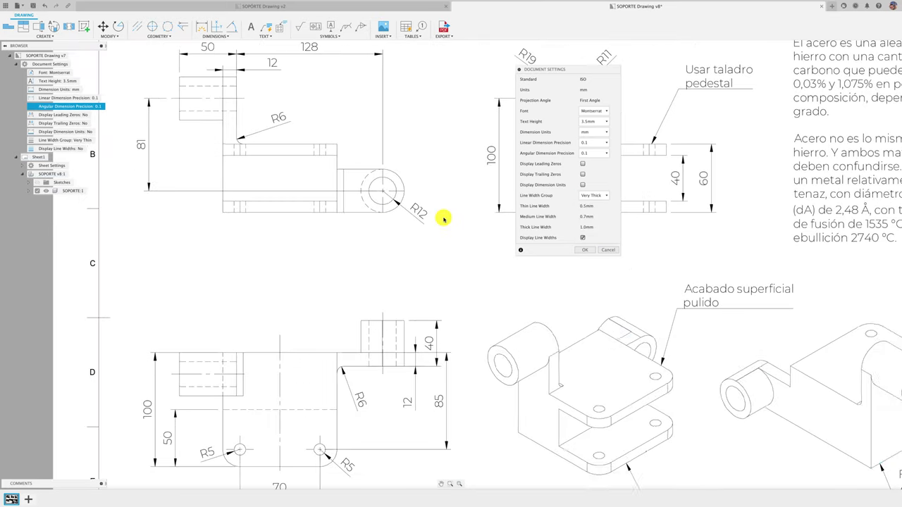
pyautogui.click(584, 249)
pyautogui.scroll(-2, 452, 241)
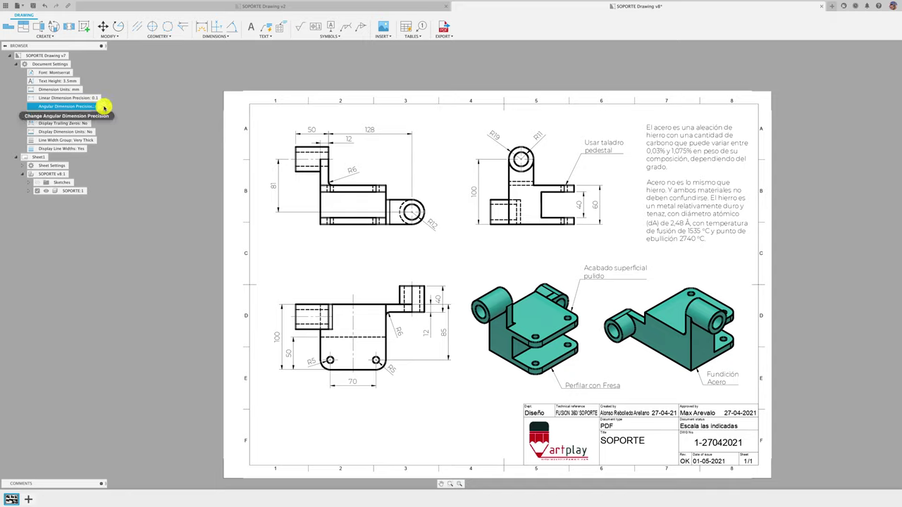
# Step: Change the drawing's line width group to Medium
pyautogui.doubleClick(103, 106)
pyautogui.click(594, 195)
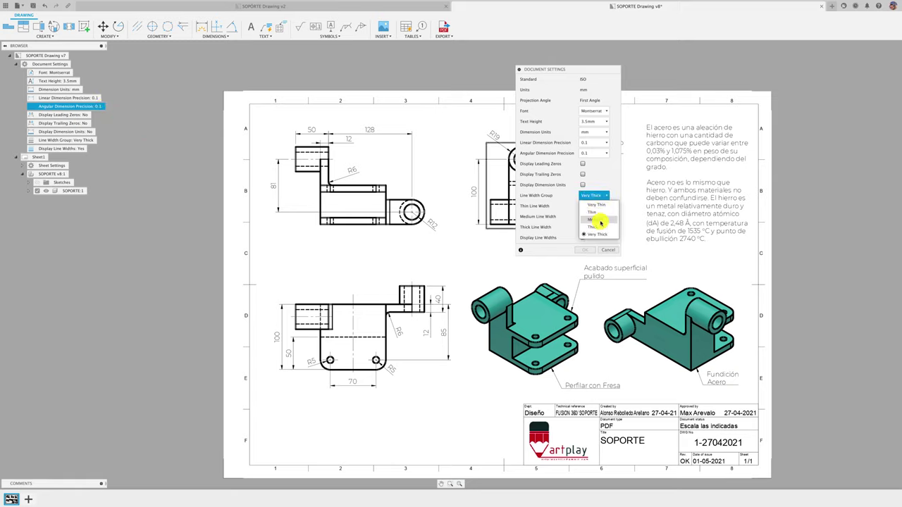
pyautogui.click(599, 220)
pyautogui.click(584, 250)
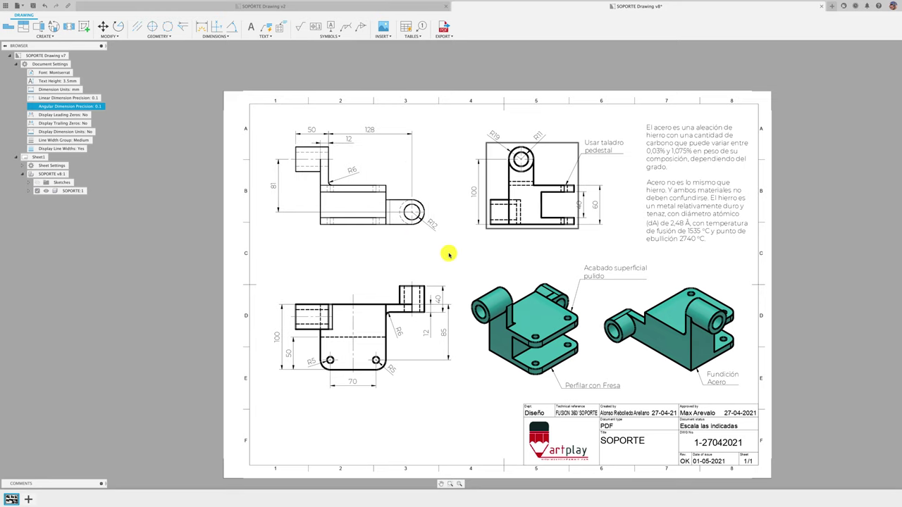
pyautogui.scroll(1, 449, 254)
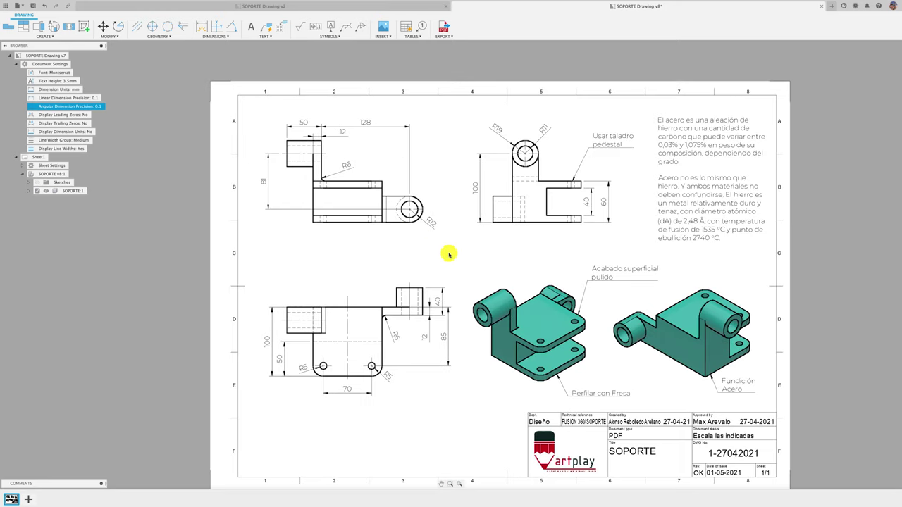
# Step: Turn on Display Dimension Units so dimensions read in mm, e.g. 128mm
pyautogui.doubleClick(102, 106)
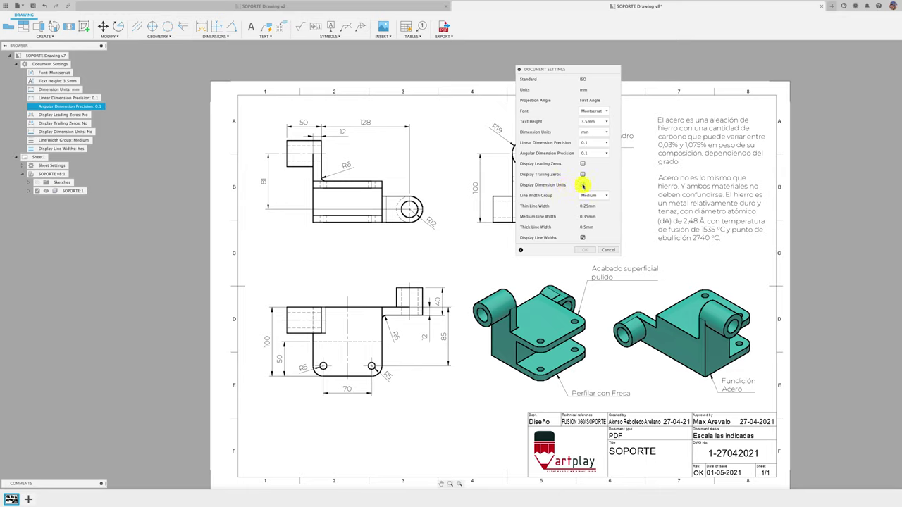
pyautogui.click(582, 185)
pyautogui.click(584, 249)
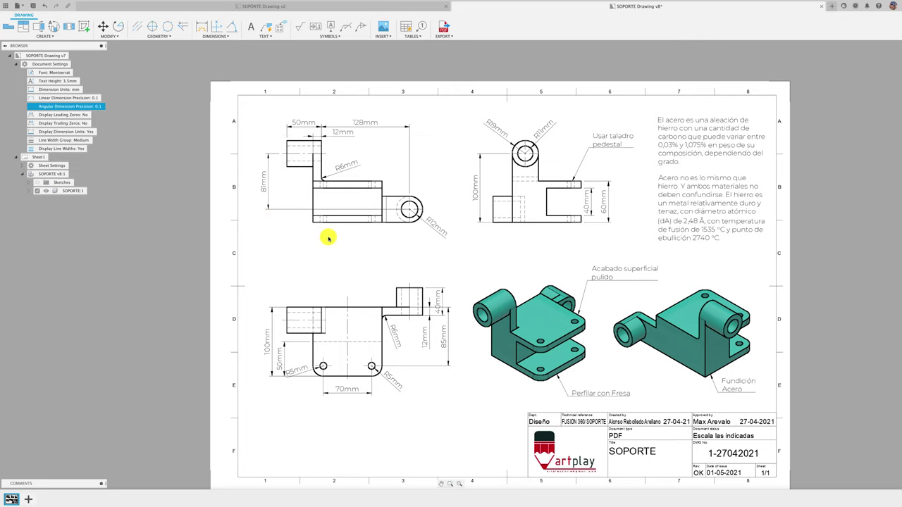
# Step: Move the 40mm dimension text up above the tab in the lower-left view
pyautogui.scroll(1, 401, 221)
pyautogui.scroll(5, 416, 284)
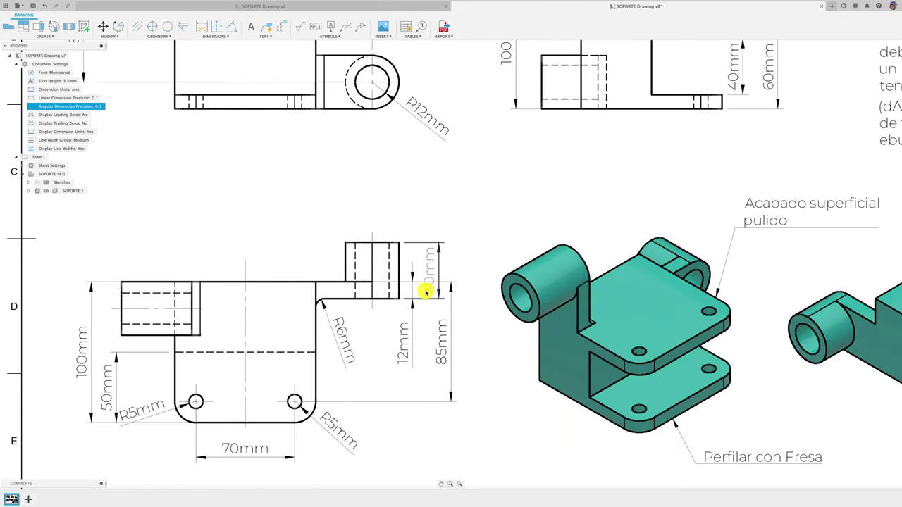
pyautogui.click(433, 280)
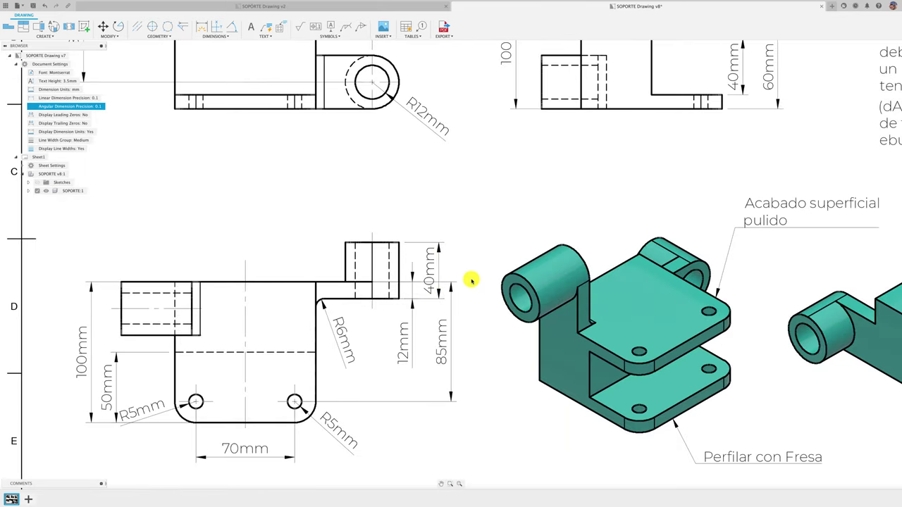
pyautogui.click(433, 274)
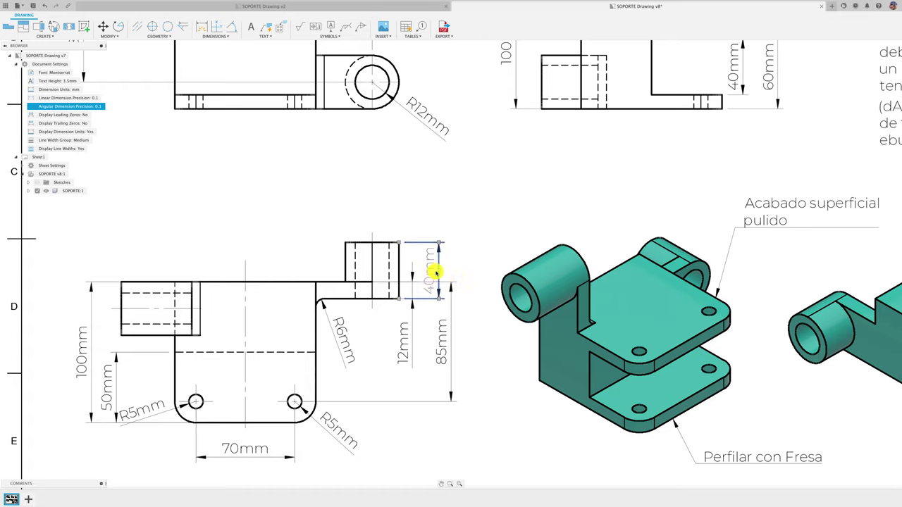
pyautogui.click(434, 272)
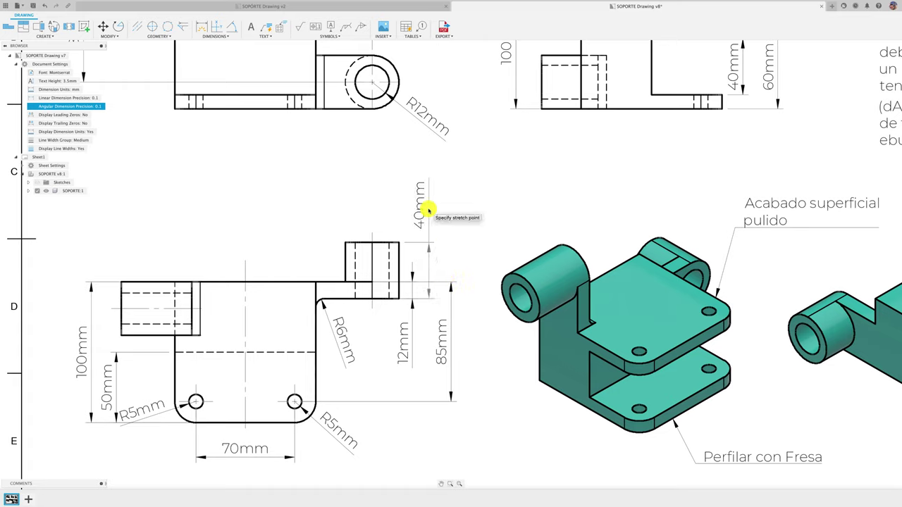
pyautogui.click(428, 210)
# Step: Reposition the 85mm dimension beside the raised 40mm dimension
pyautogui.click(446, 346)
pyautogui.click(447, 344)
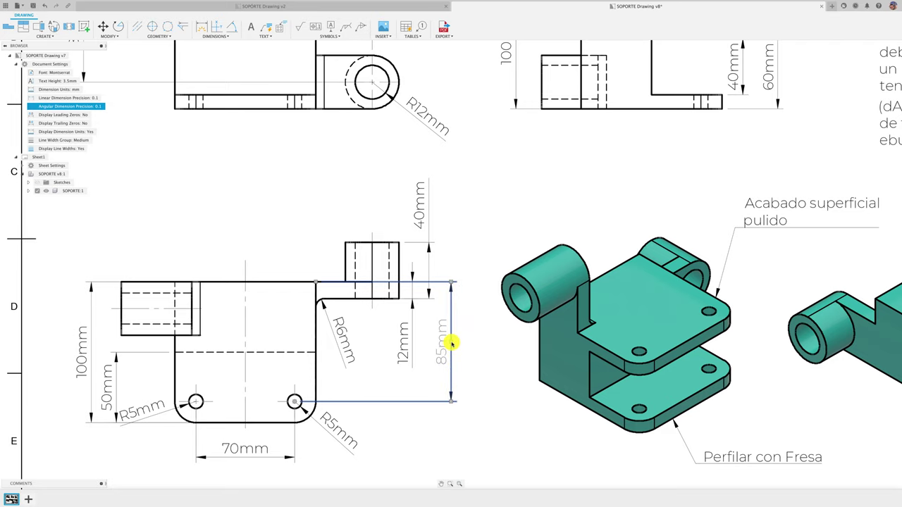
pyautogui.click(457, 339)
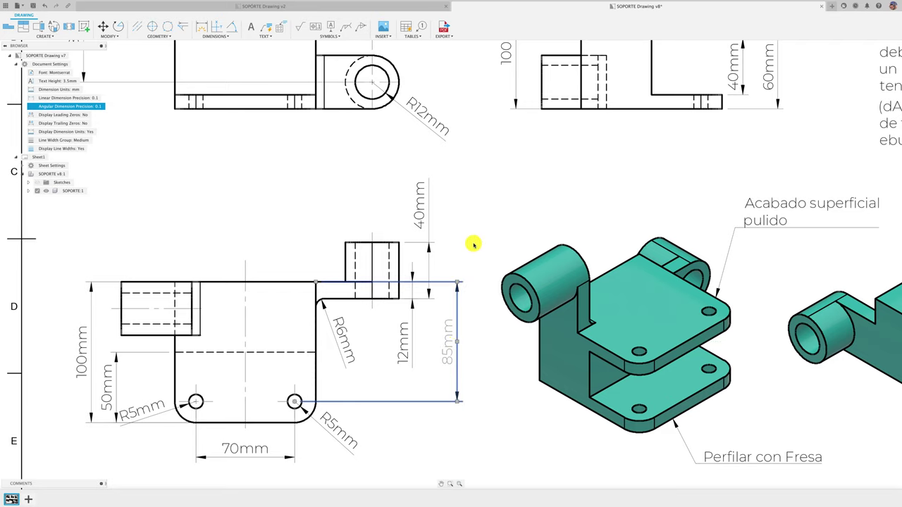
pyautogui.scroll(-5, 428, 282)
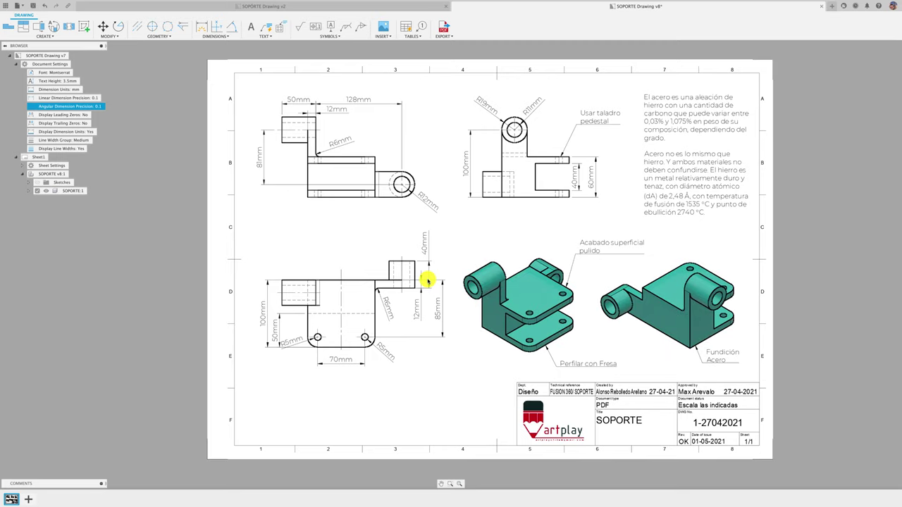
# Step: Turn off dimension units and set the drawing text height to 2.5mm
pyautogui.click(101, 107)
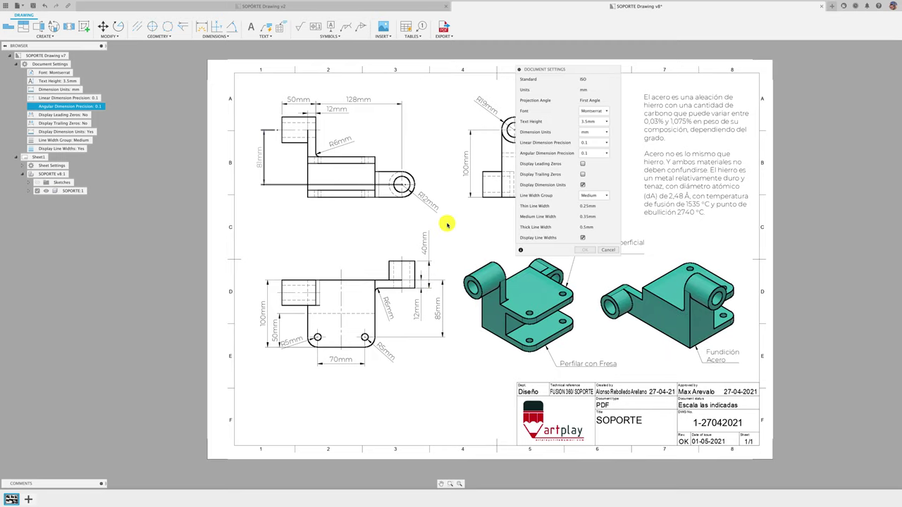
pyautogui.click(582, 184)
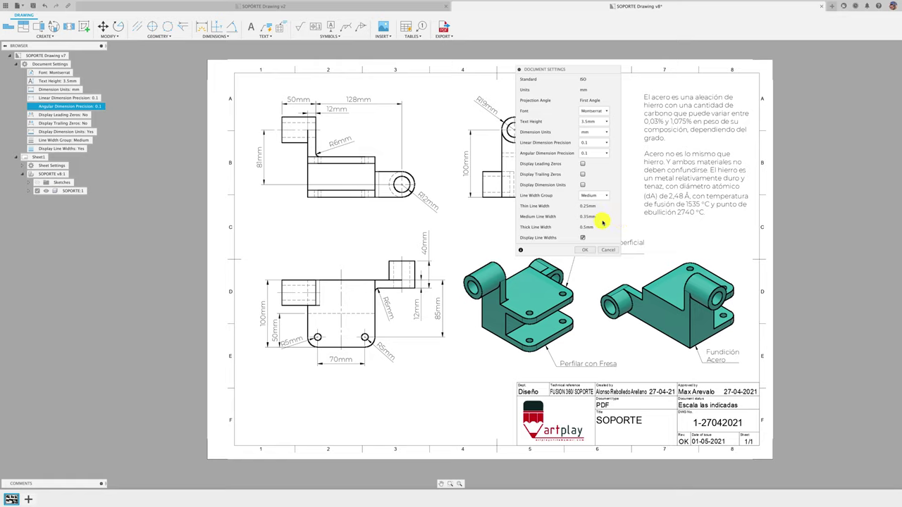
pyautogui.click(607, 121)
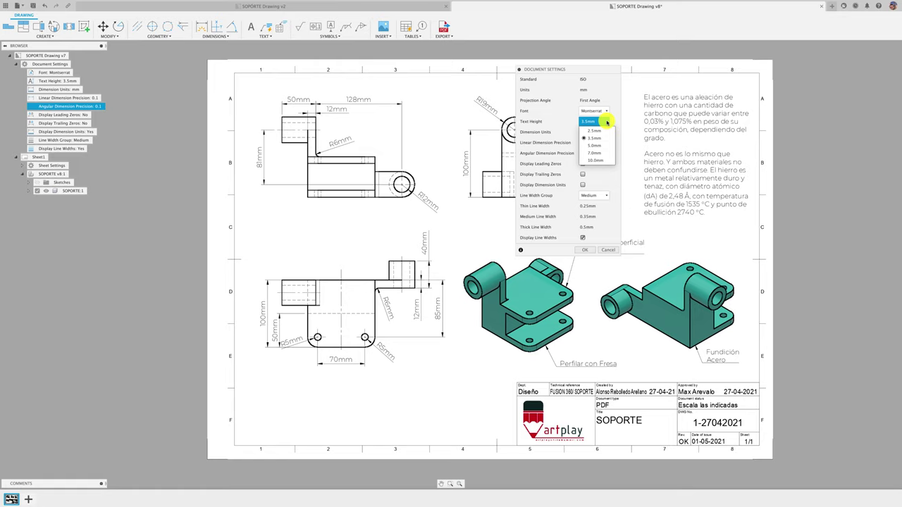
pyautogui.click(597, 132)
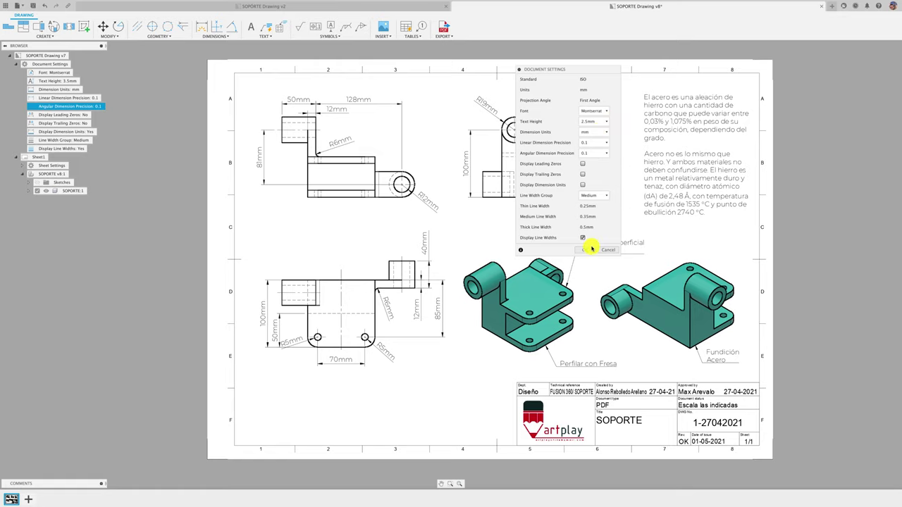
pyautogui.click(590, 249)
pyautogui.moveTo(487, 223); pyautogui.dragTo(439, 207, button='middle')
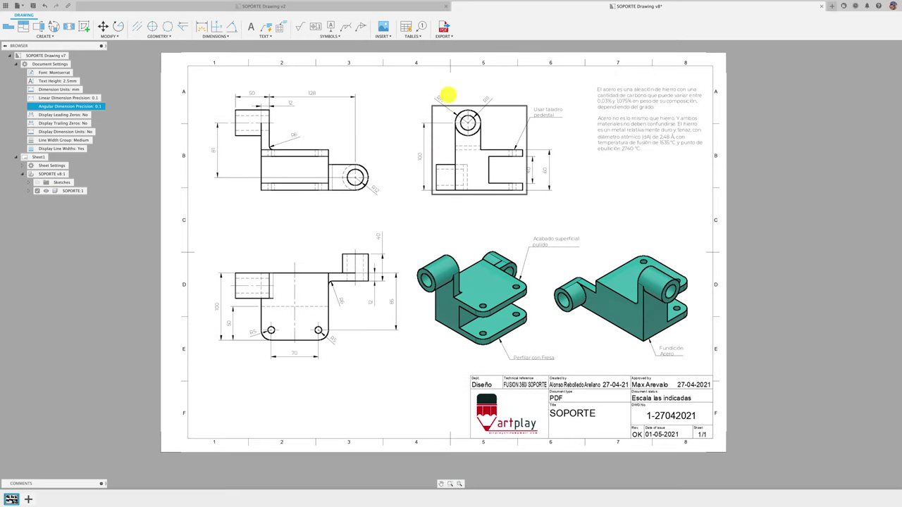
# Step: Re-export the drawing as a PDF with Open PDF on, replacing SOPORTE Drawing v8.pdf on the Desktop
pyautogui.click(443, 27)
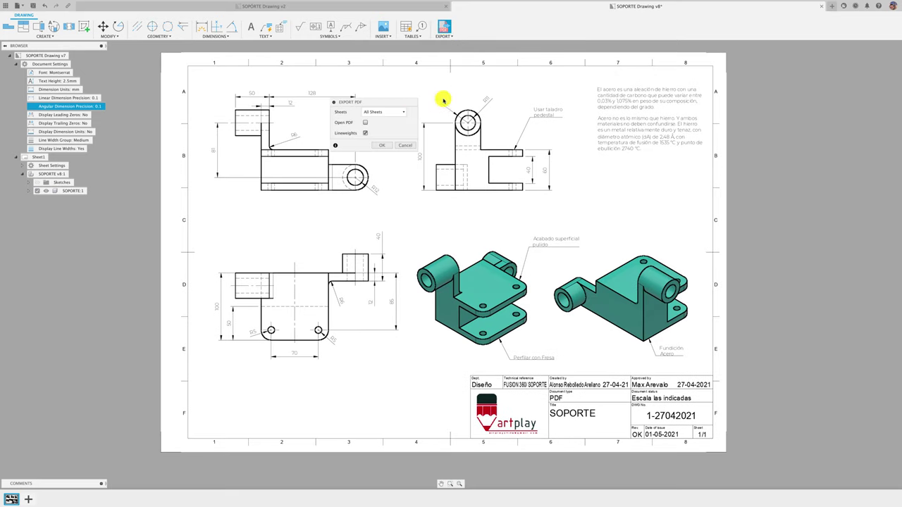
pyautogui.click(366, 124)
pyautogui.click(382, 146)
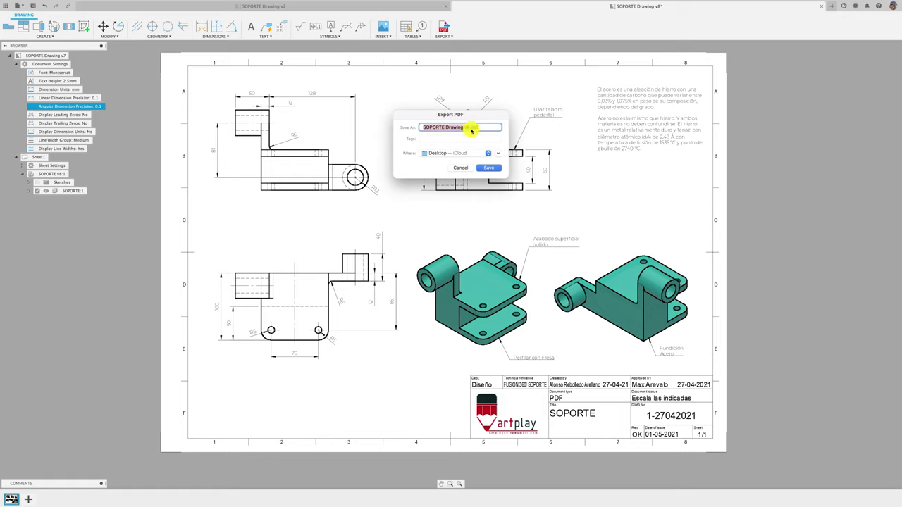
pyautogui.click(488, 165)
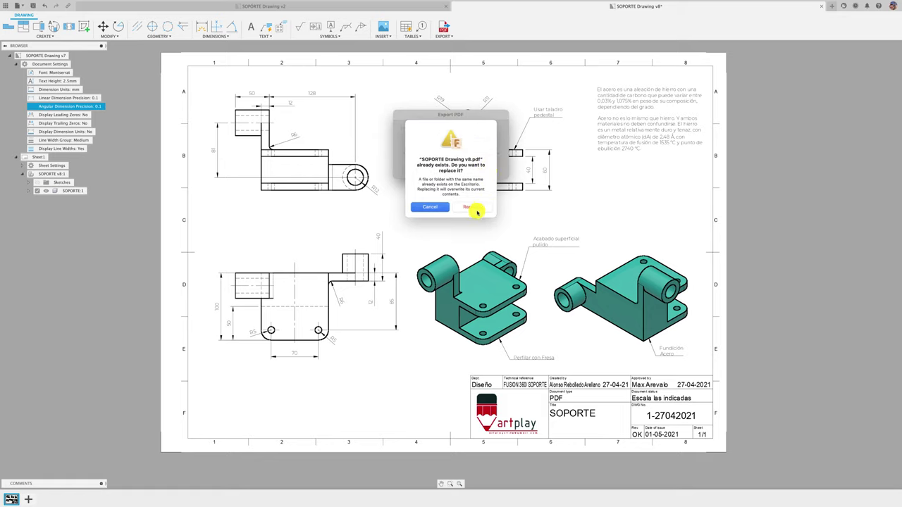
pyautogui.click(475, 208)
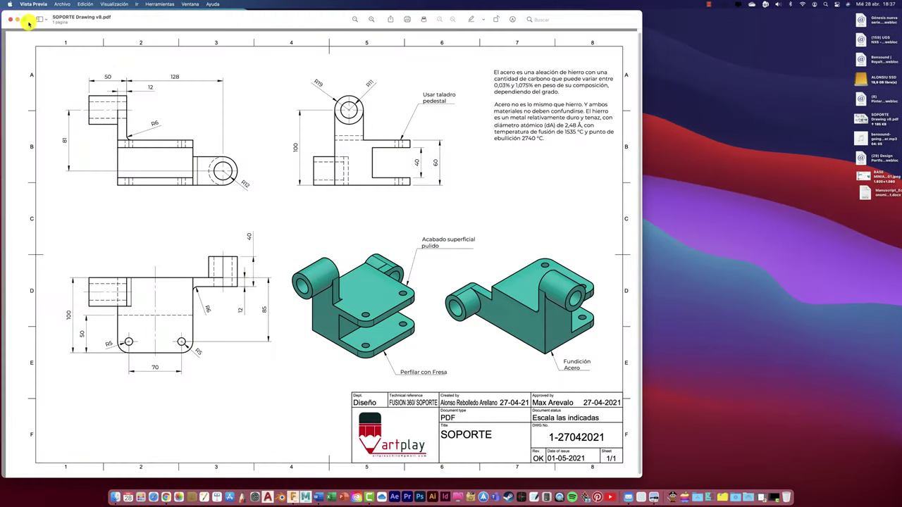
# Step: Make Preview show the re-exported SOPORTE Drawing v8.pdf full screen
pyautogui.click(48, 37)
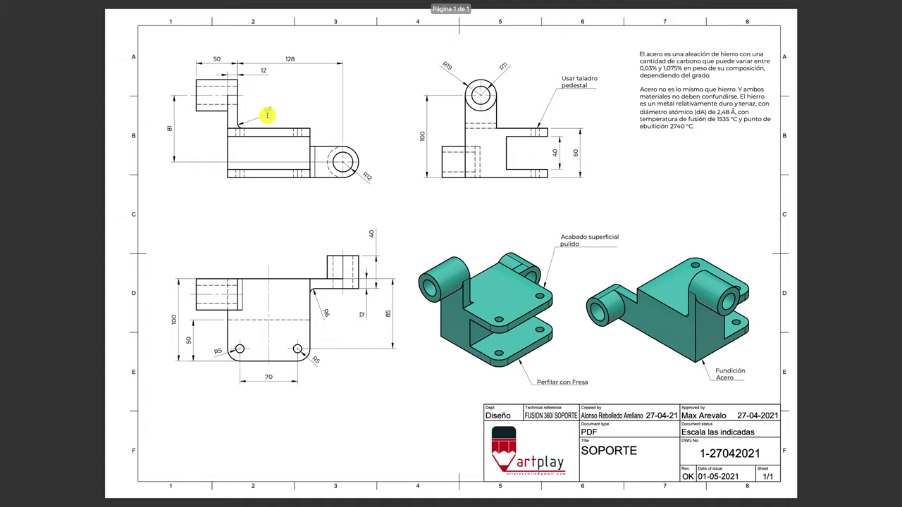